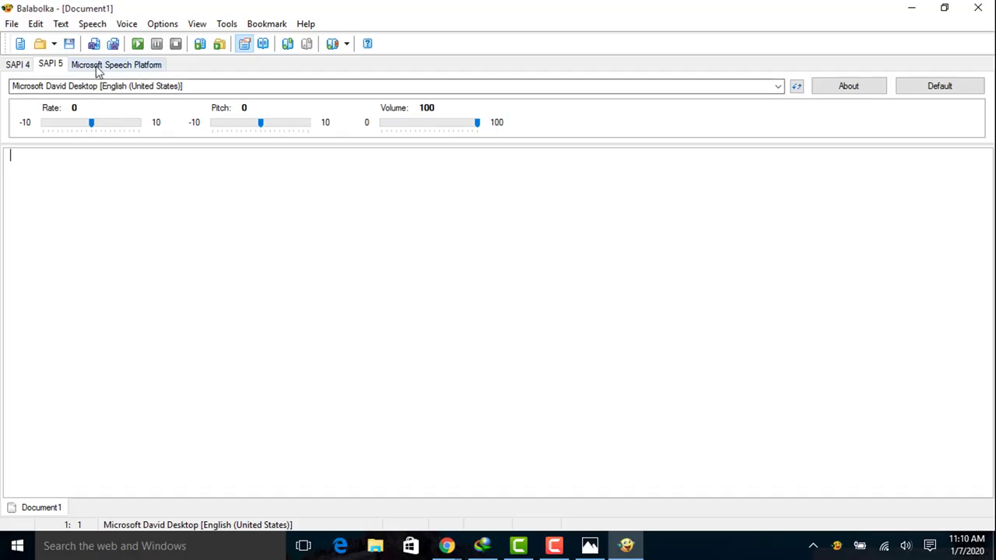
Look through the SAPI 4, SAPI 5 and Microsoft Speech Platform voice settings
{"action": "left_click", "coordinate": [26, 66]}
{"action": "left_click", "coordinate": [49, 65]}
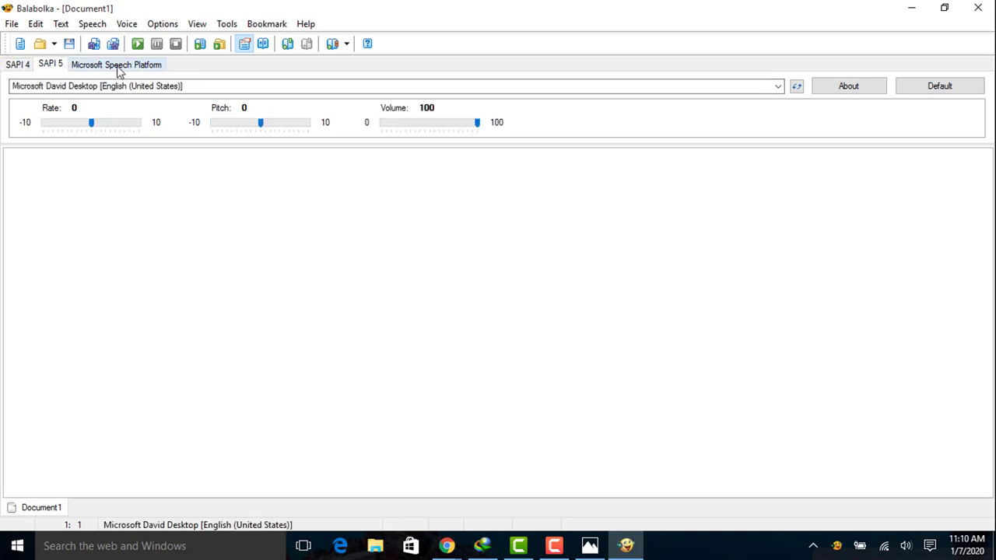
{"action": "left_click", "coordinate": [116, 66]}
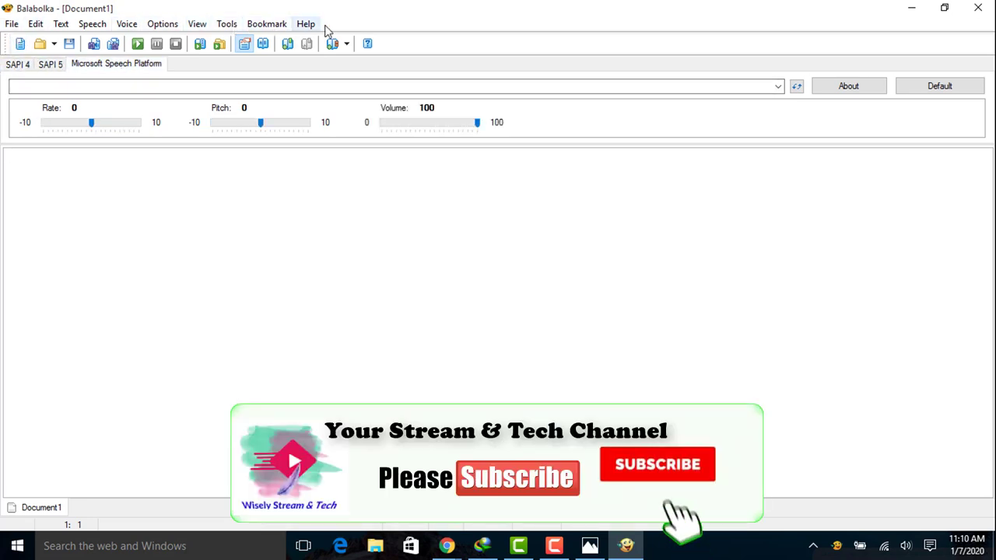
{"action": "left_click", "coordinate": [11, 174]}
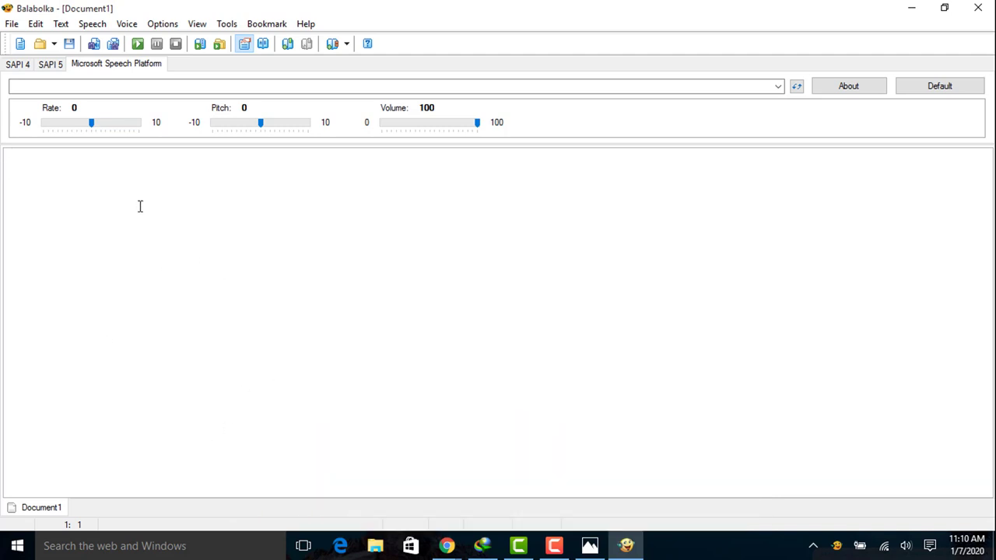
{"action": "left_click", "coordinate": [21, 64]}
{"action": "left_click", "coordinate": [47, 66]}
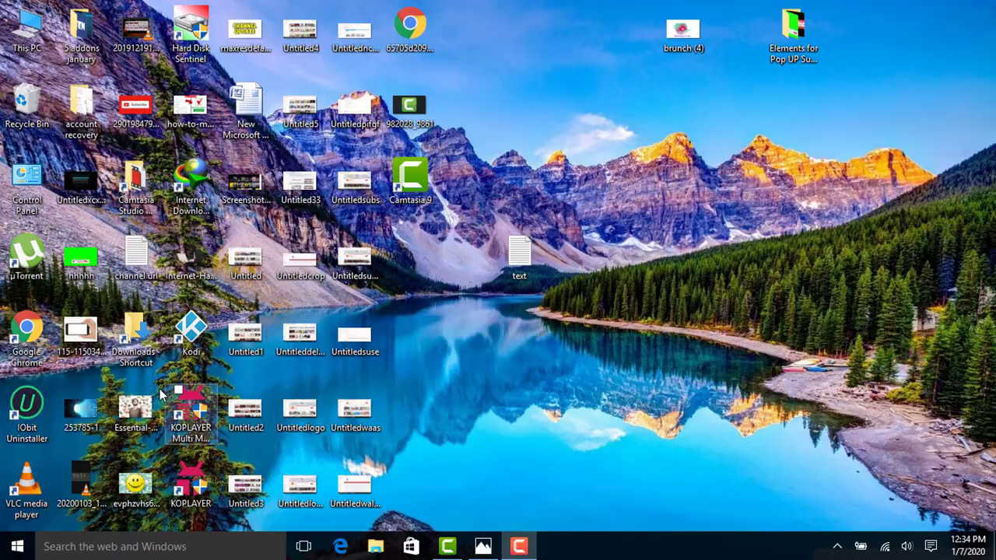
Switch to Google Chrome and open the Balabolka page at cross-plus-a.com/balabolka.htm
{"action": "double_click", "coordinate": [33, 338]}
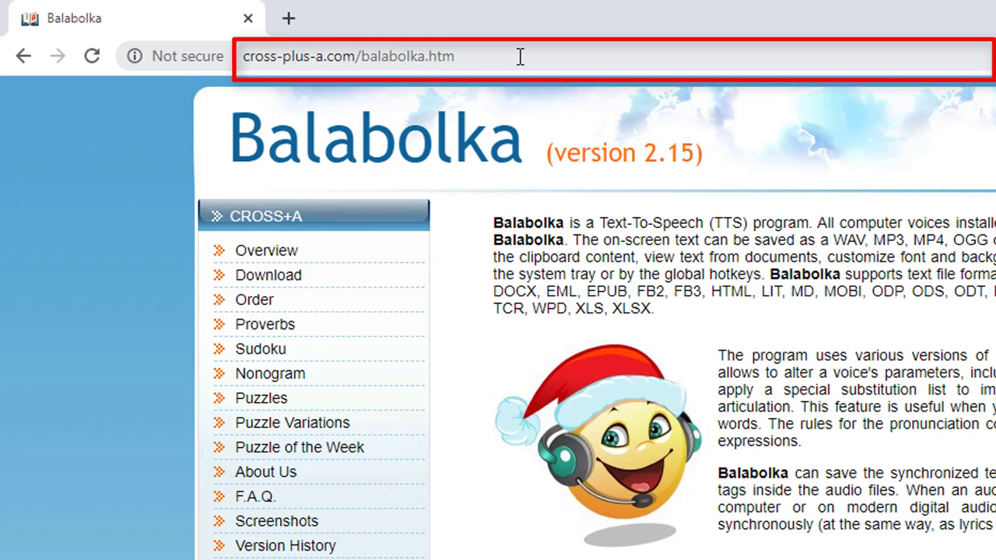
{"action": "left_click_drag", "start_coordinate": [520, 56], "coordinate": [449, 56]}
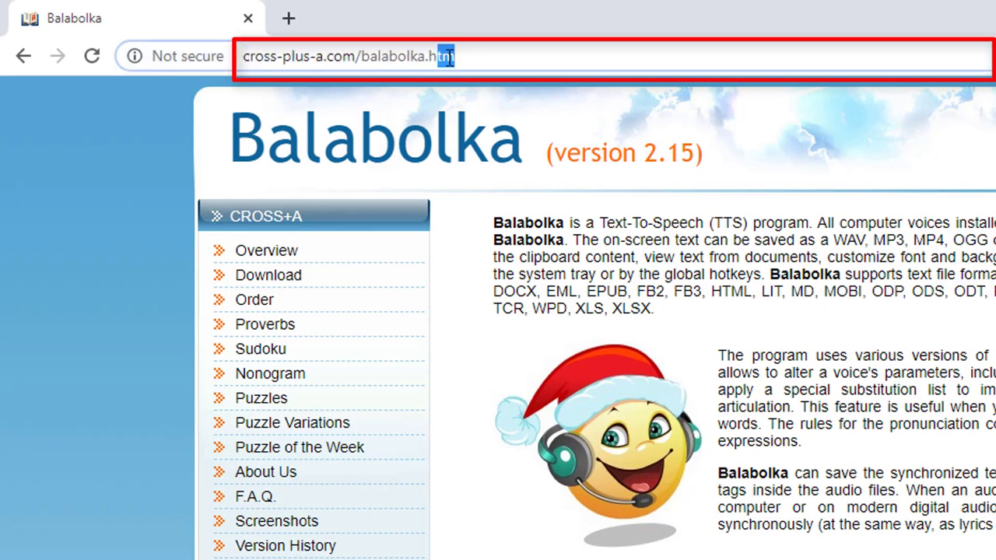
{"action": "left_click", "coordinate": [498, 58]}
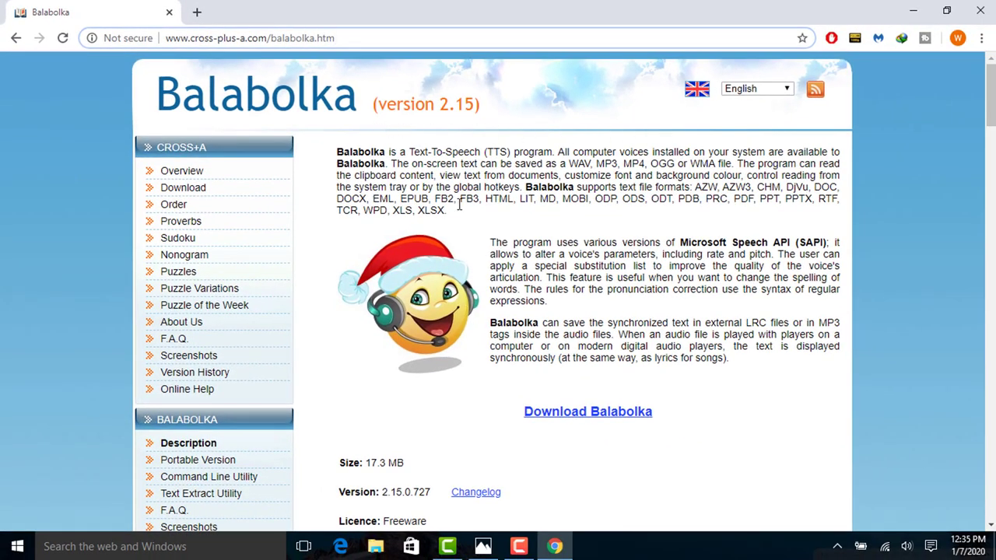
Read the program description, supported text file formats, size, licence and operating system details on the Balabolka page
{"action": "mouse_move", "coordinate": [337, 151]}
{"action": "left_mouse_down"}
{"action": "mouse_move", "coordinate": [412, 151]}
{"action": "mouse_move", "coordinate": [560, 194]}
{"action": "mouse_move", "coordinate": [778, 202]}
{"action": "mouse_move", "coordinate": [597, 163]}
{"action": "mouse_move", "coordinate": [331, 149]}
{"action": "left_mouse_up"}
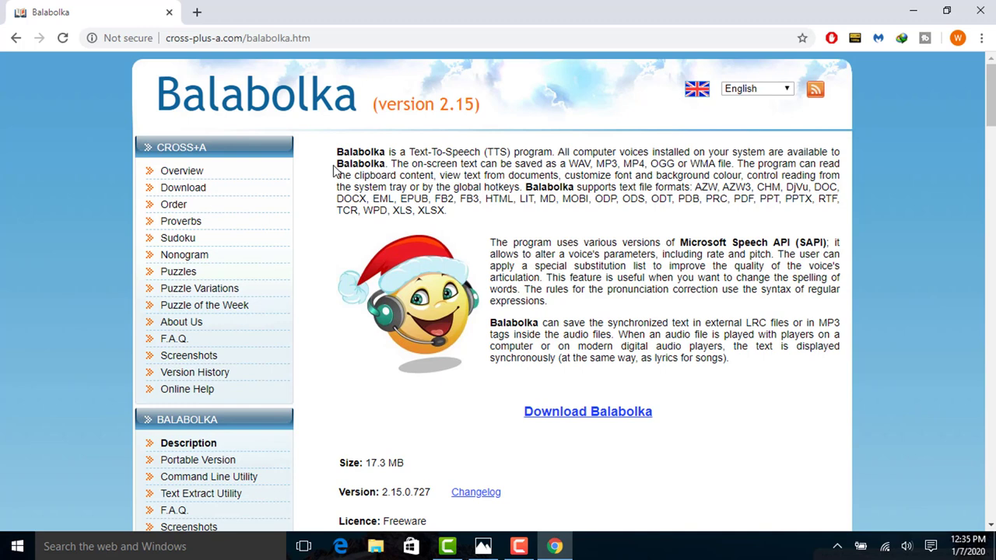
{"action": "left_click_drag", "start_coordinate": [691, 187], "coordinate": [447, 215]}
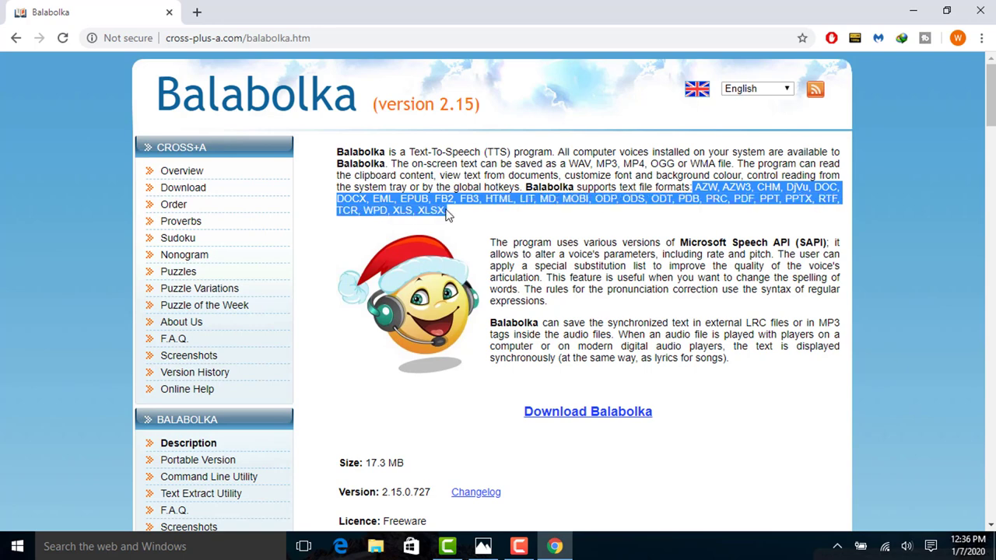
{"action": "scroll", "coordinate": [447, 215], "scroll_direction": "down", "scroll_amount": 2}
{"action": "mouse_move", "coordinate": [340, 315]}
{"action": "left_mouse_down"}
{"action": "mouse_move", "coordinate": [413, 318]}
{"action": "mouse_move", "coordinate": [352, 312]}
{"action": "left_mouse_up"}
{"action": "left_click_drag", "start_coordinate": [340, 375], "coordinate": [436, 378]}
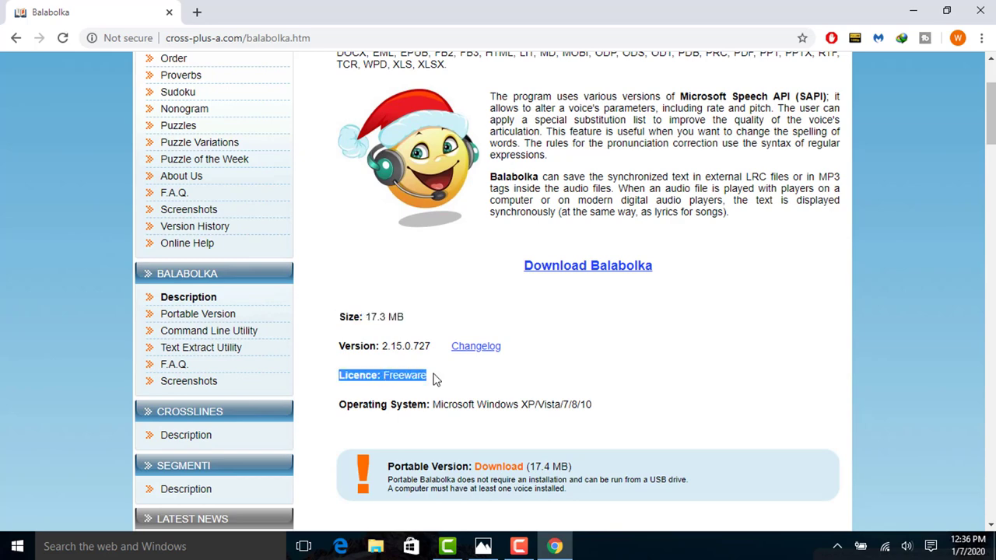
{"action": "left_click", "coordinate": [435, 379]}
{"action": "double_click", "coordinate": [414, 372]}
{"action": "scroll", "coordinate": [414, 372], "scroll_direction": "down", "scroll_amount": 1}
{"action": "left_click_drag", "start_coordinate": [340, 331], "coordinate": [603, 338]}
{"action": "left_click", "coordinate": [604, 338]}
Examine the Voices section of the page, including the SAPI 4 and SAPI 5 entries
{"action": "scroll", "coordinate": [526, 282], "scroll_direction": "down", "scroll_amount": 10}
{"action": "scroll", "coordinate": [526, 282], "scroll_direction": "down", "scroll_amount": 6}
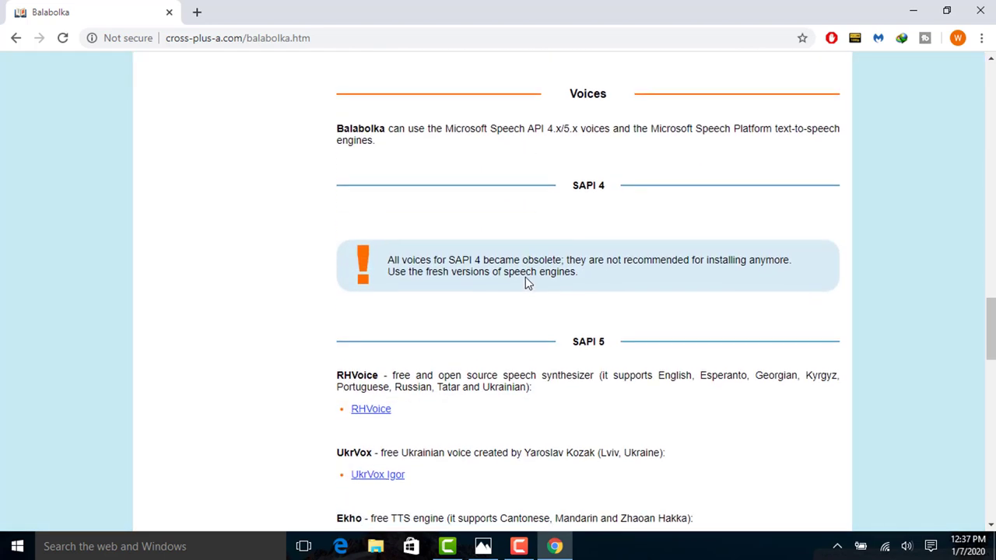
{"action": "scroll", "coordinate": [544, 249], "scroll_direction": "down", "scroll_amount": 1}
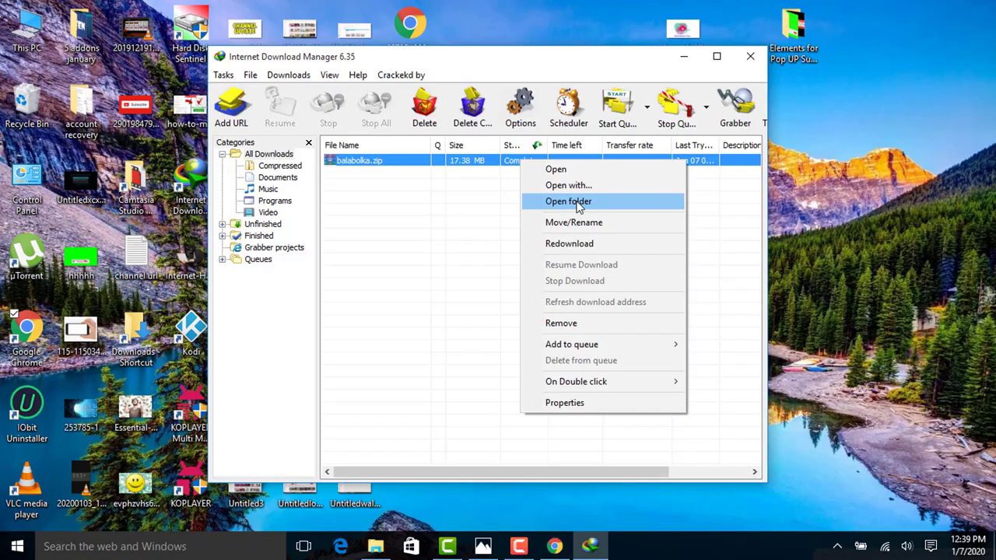
Open the download folder of balabolka.zip and extract the archive there
{"action": "left_click", "coordinate": [575, 204]}
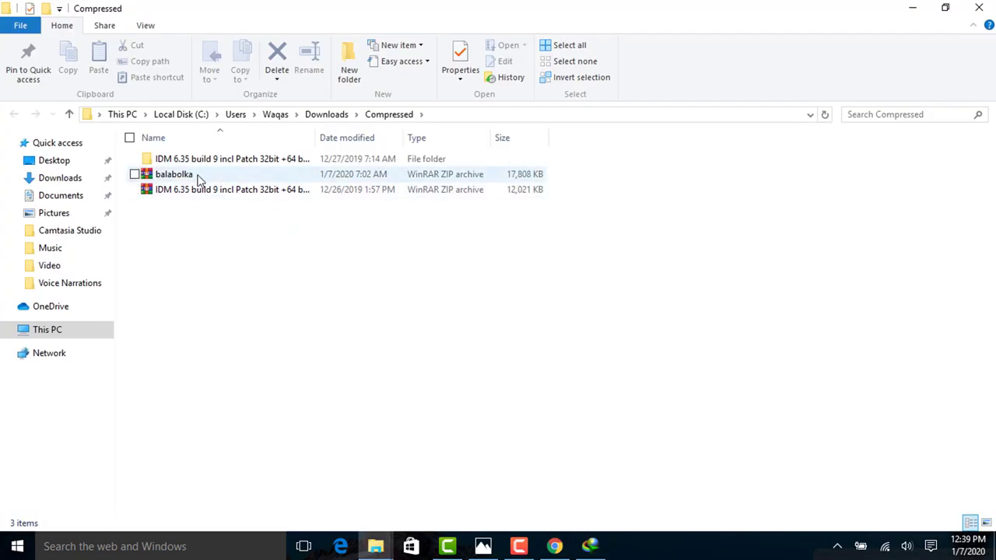
{"action": "right_click", "coordinate": [303, 176]}
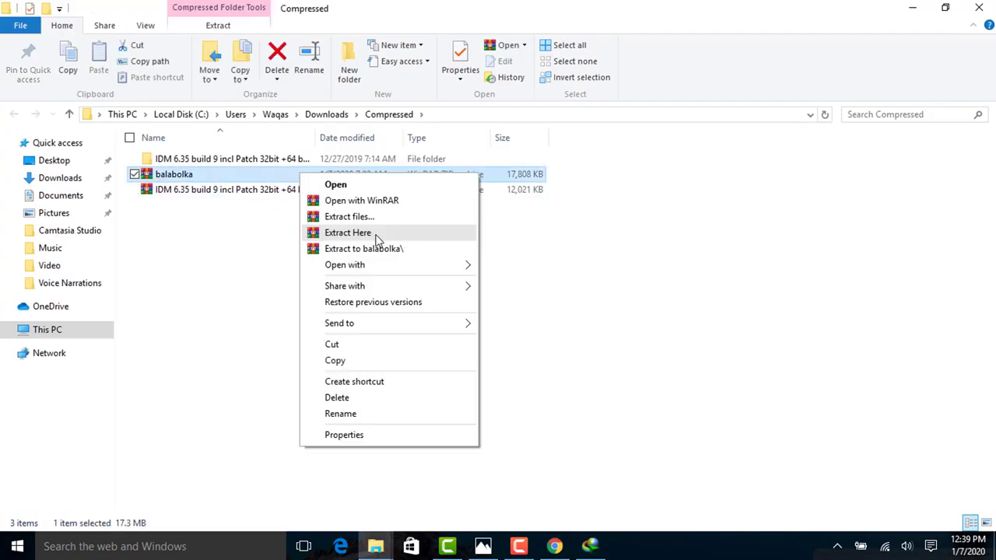
{"action": "left_click", "coordinate": [376, 232]}
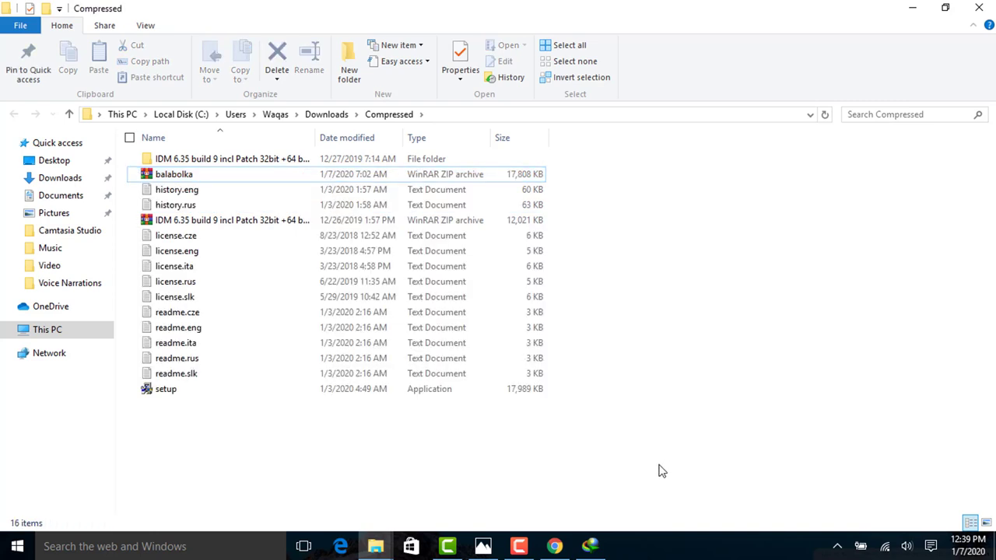
Run the extracted setup application, choose English as the installation language and advance to the installation folder page
{"action": "right_click", "coordinate": [284, 388]}
{"action": "left_click", "coordinate": [389, 104]}
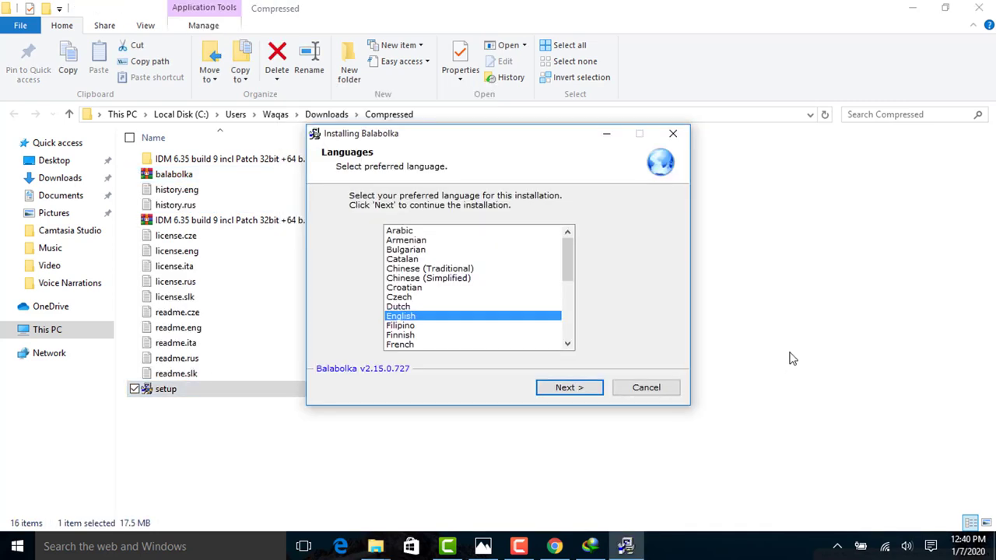
{"action": "scroll", "coordinate": [566, 265], "scroll_direction": "down", "scroll_amount": 1}
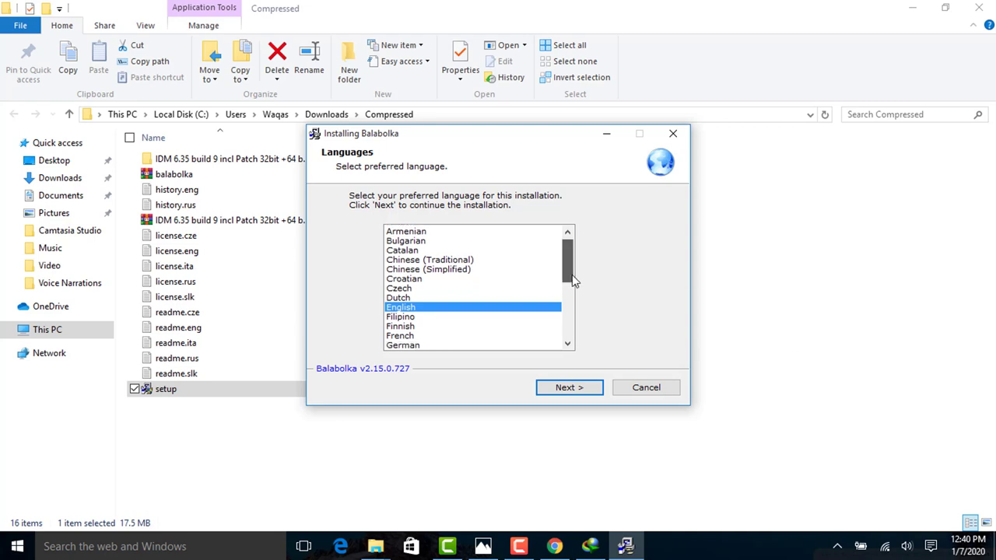
{"action": "scroll", "coordinate": [565, 264], "scroll_direction": "up", "scroll_amount": 1}
{"action": "left_click", "coordinate": [449, 319]}
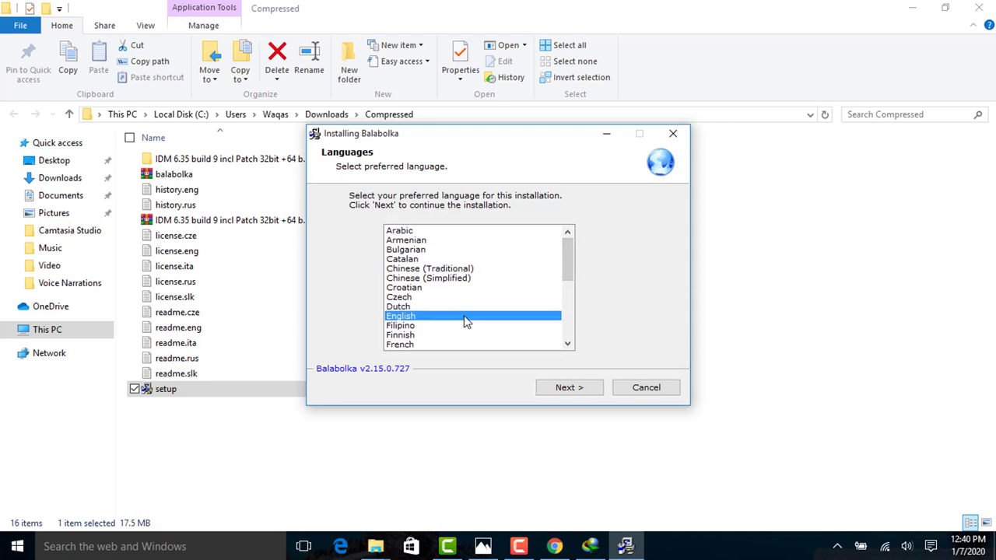
{"action": "left_click", "coordinate": [420, 310]}
{"action": "left_click", "coordinate": [412, 319]}
{"action": "left_click", "coordinate": [567, 388]}
{"action": "left_click", "coordinate": [566, 387]}
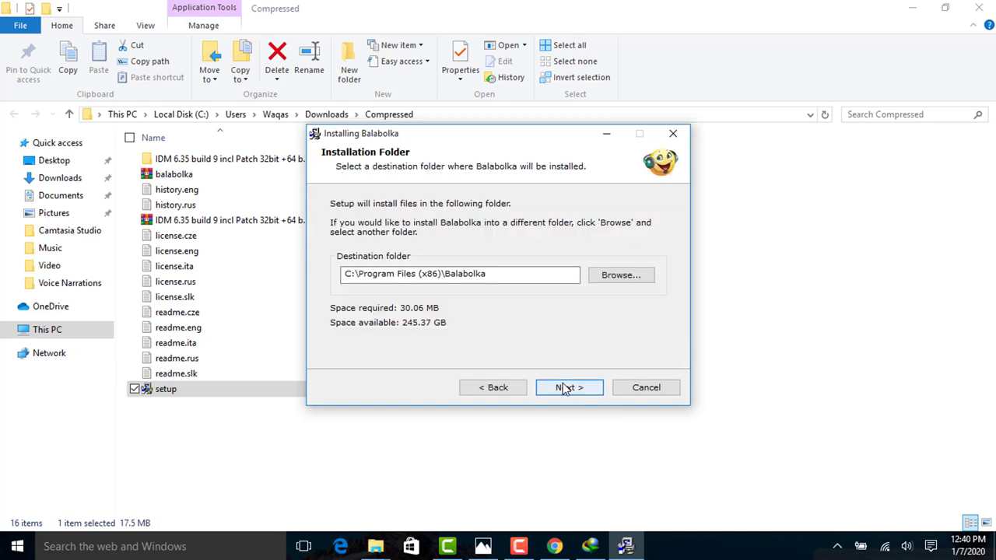
{"action": "left_click", "coordinate": [614, 276]}
{"action": "left_click_drag", "start_coordinate": [596, 272], "coordinate": [596, 333]}
{"action": "key", "text": "Escape"}
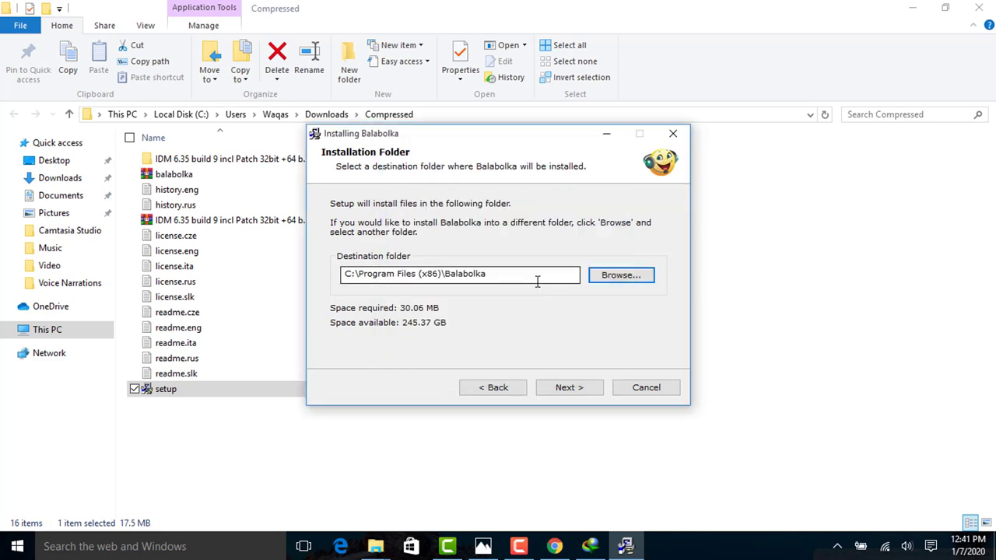
Install Balabolka into C:\Program Files (x86)\Balabolka with a desktop icon, and launch it on finishing
{"action": "left_click", "coordinate": [574, 387]}
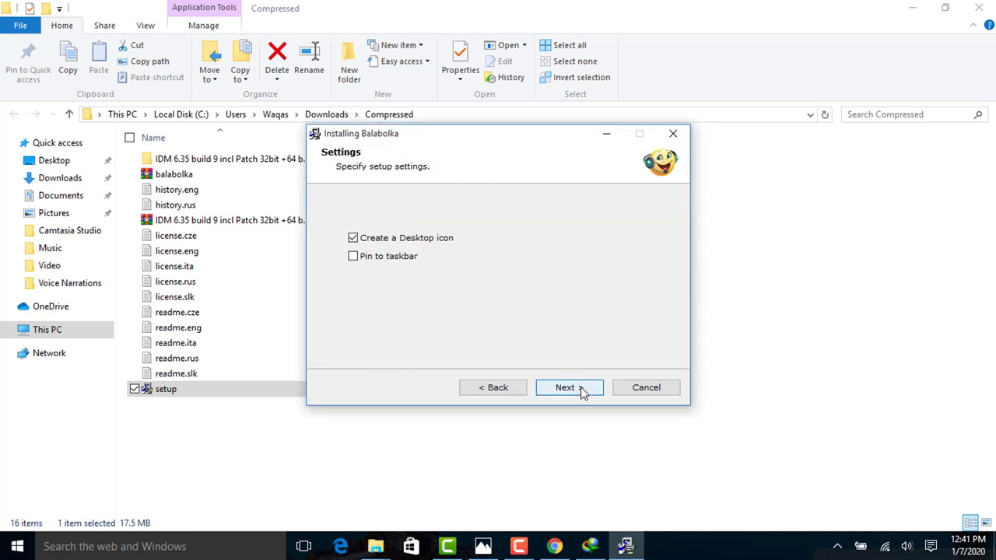
{"action": "key", "text": "Return"}
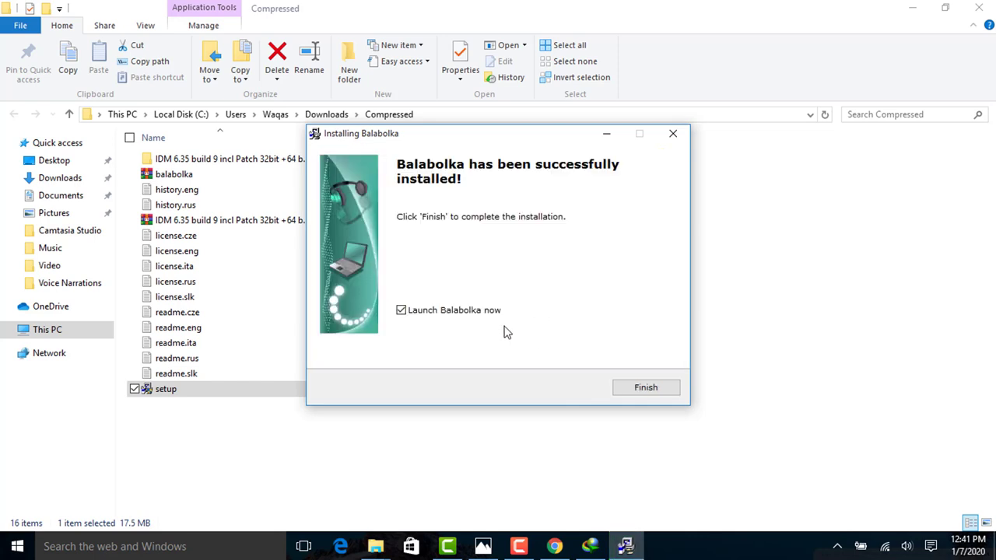
{"action": "left_click", "coordinate": [639, 396]}
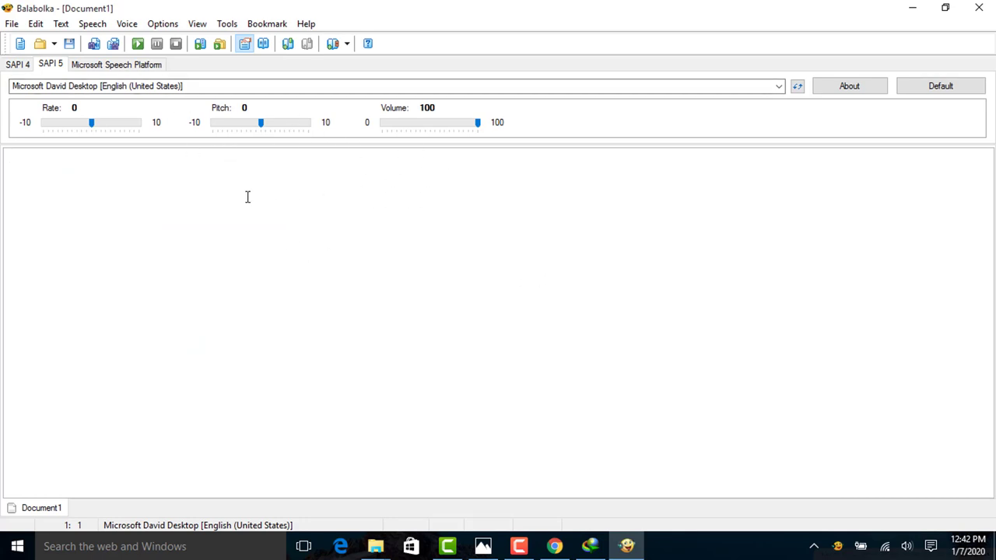
View the voice options of the SAPI 4, SAPI 5 and Microsoft Speech Platform engines
{"action": "left_click", "coordinate": [21, 65]}
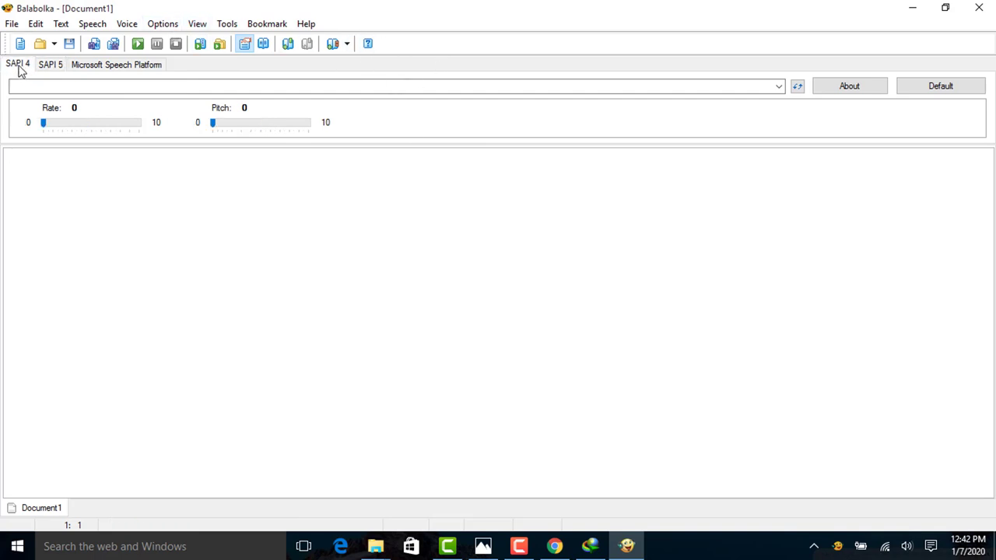
{"action": "left_click", "coordinate": [50, 65]}
{"action": "left_click", "coordinate": [124, 66]}
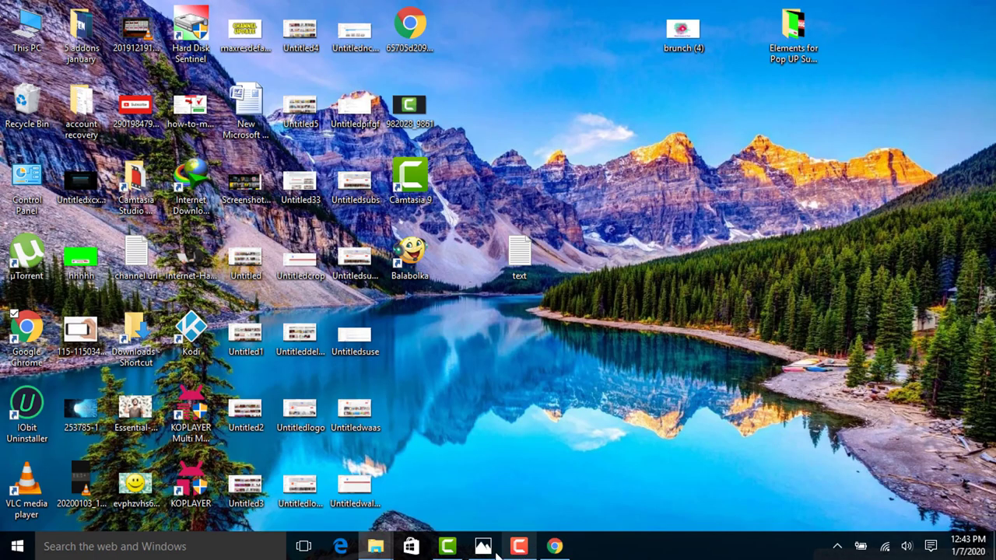
Copy all the text "Hello, how are you ? What's going on ?" from the text file and paste it into the Balabolka document
{"action": "key", "text": "ctrl+a"}
{"action": "key", "text": "ctrl+c"}
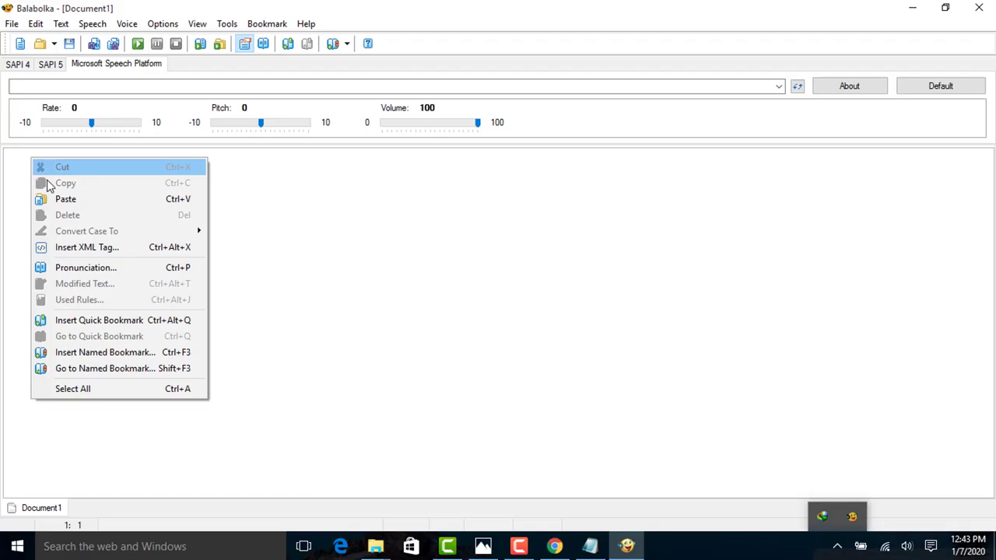
{"action": "left_click", "coordinate": [73, 204]}
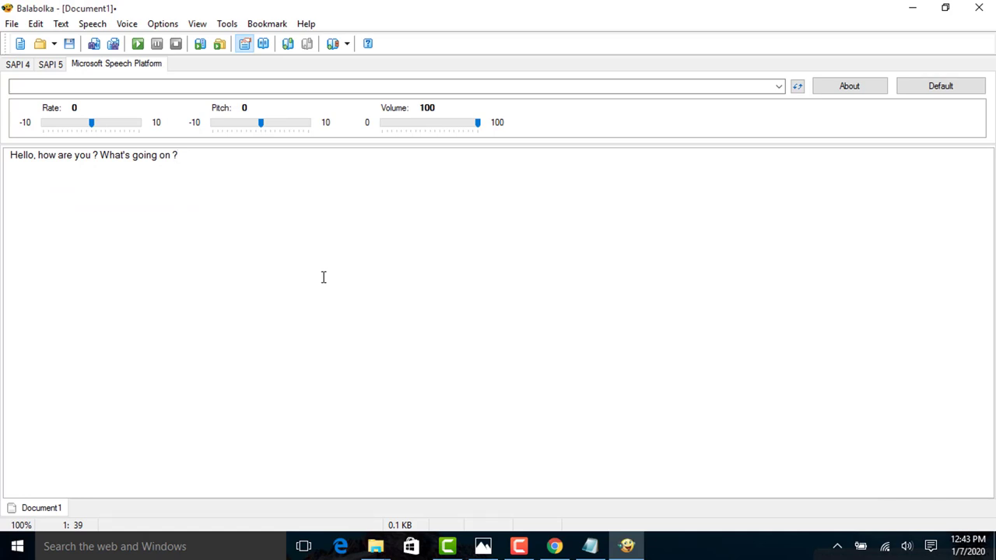
Read the document aloud with the Microsoft David Desktop voice and view the list of SAPI 5 voices
{"action": "left_click", "coordinate": [141, 46]}
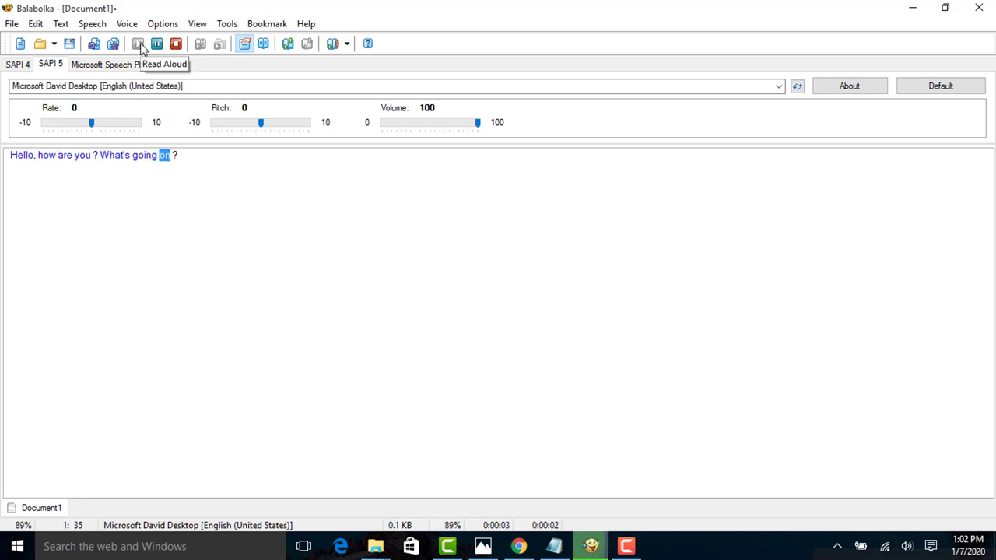
{"action": "left_click", "coordinate": [151, 85]}
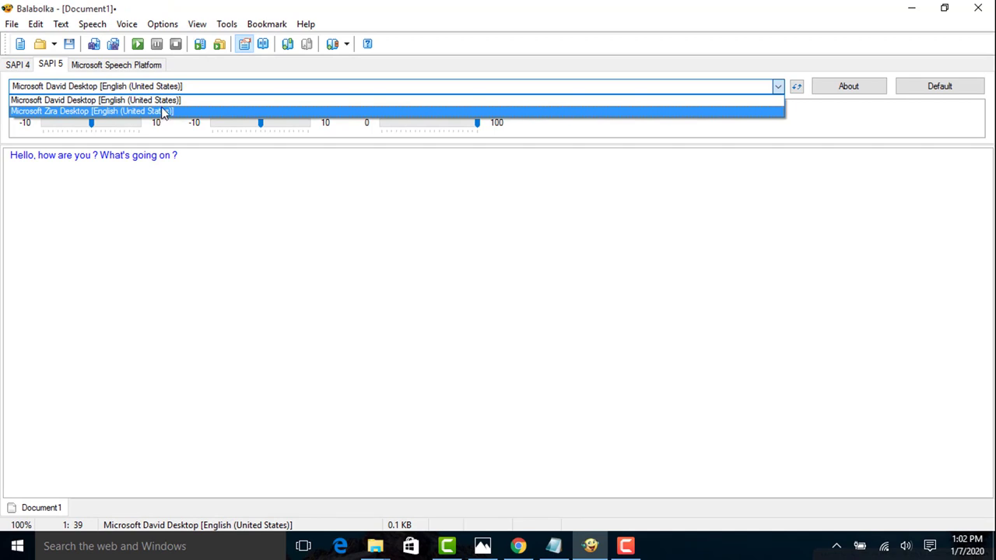
{"action": "left_click", "coordinate": [226, 189]}
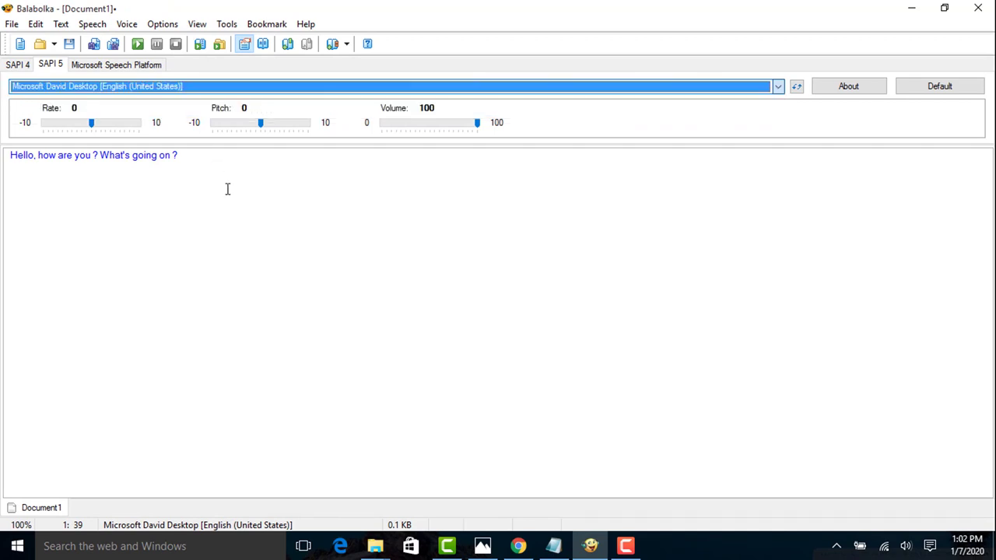
Set the voice pitch to 2, keep the volume at 100 and read the text aloud
{"action": "left_click", "coordinate": [281, 129]}
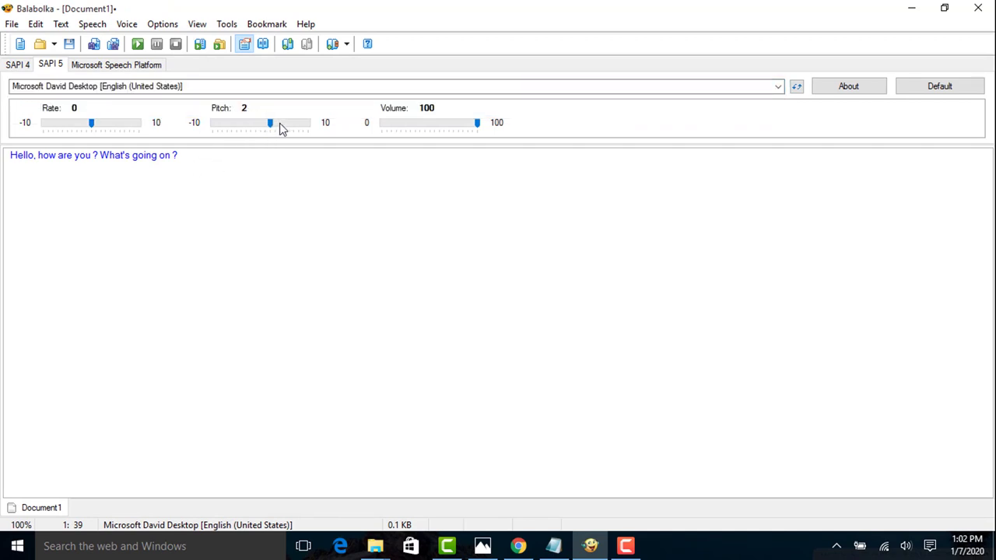
{"action": "left_click", "coordinate": [456, 126]}
{"action": "left_click", "coordinate": [483, 127]}
{"action": "left_click", "coordinate": [480, 129]}
{"action": "left_click", "coordinate": [474, 130]}
{"action": "left_click", "coordinate": [137, 44]}
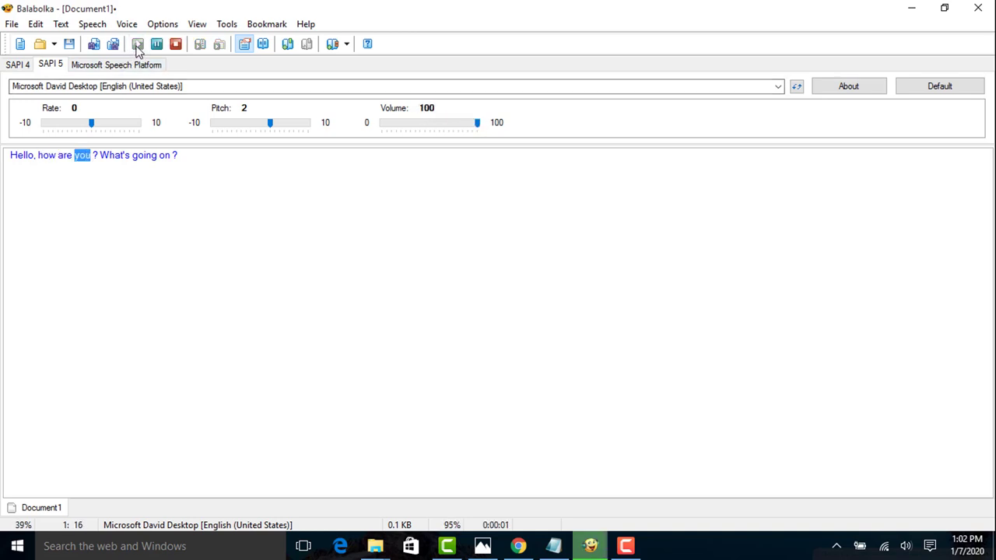
Lower the voice pitch to -4 and read the text aloud
{"action": "left_click", "coordinate": [253, 131]}
{"action": "left_click", "coordinate": [237, 129]}
{"action": "left_click", "coordinate": [234, 129]}
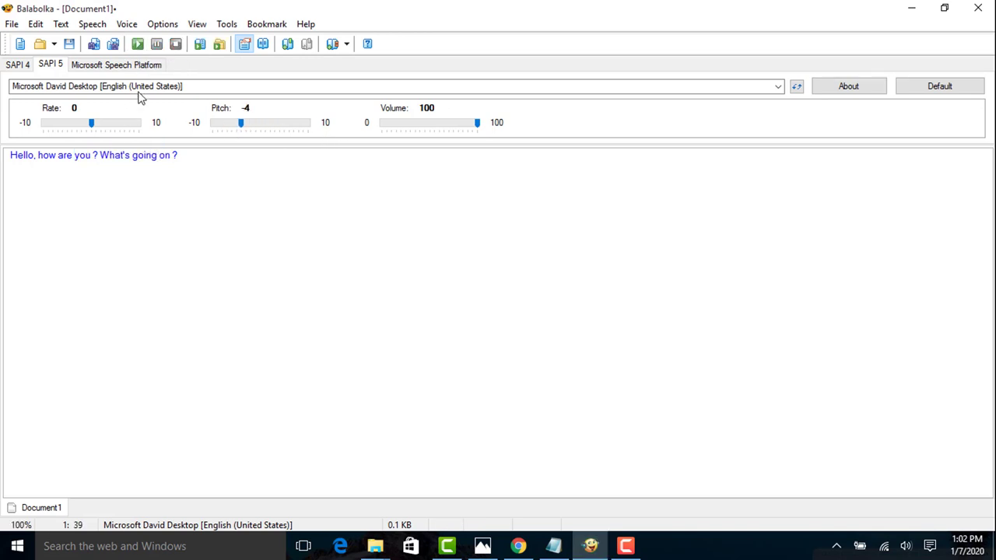
{"action": "left_click", "coordinate": [138, 45]}
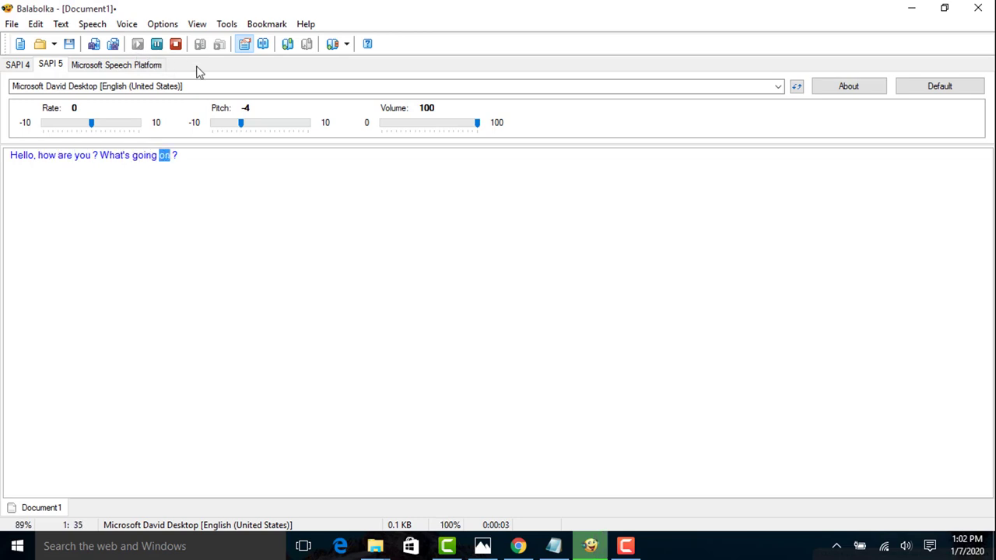
Raise the speech rate to 4 and read the text aloud with the David voice
{"action": "left_click", "coordinate": [110, 126]}
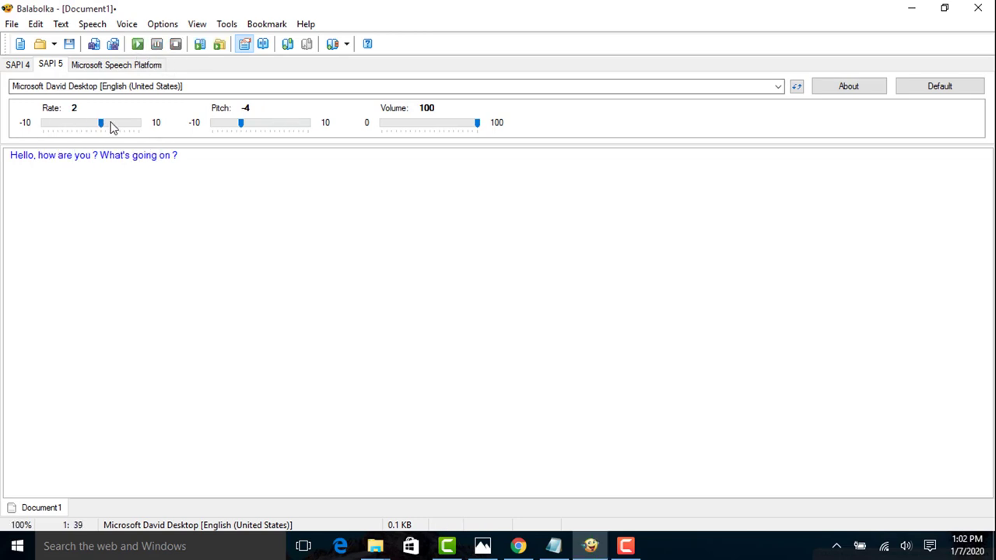
{"action": "left_click", "coordinate": [138, 44]}
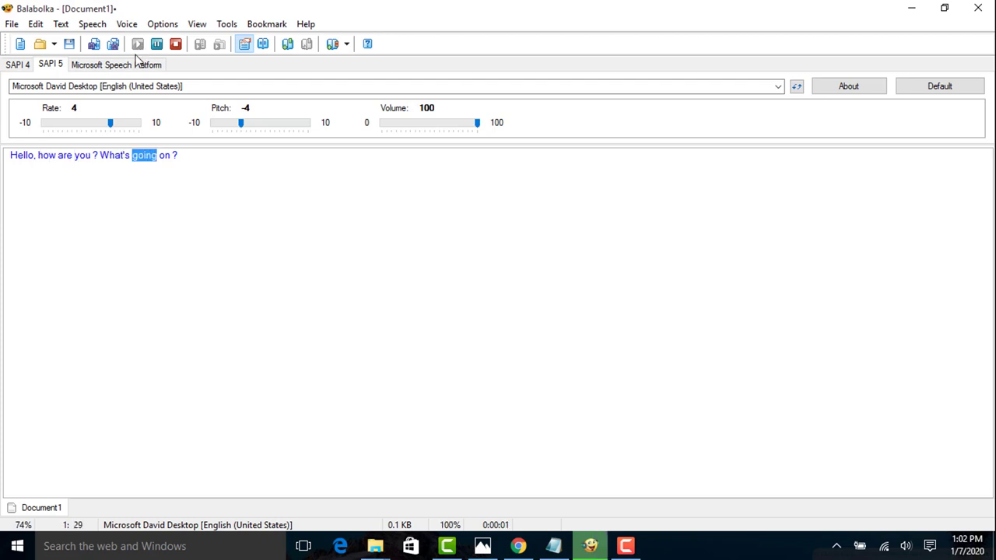
Set the speech rate to 0 and the pitch to 2, and read the text aloud
{"action": "left_click", "coordinate": [96, 124]}
{"action": "left_click", "coordinate": [96, 124]}
{"action": "left_click", "coordinate": [294, 124]}
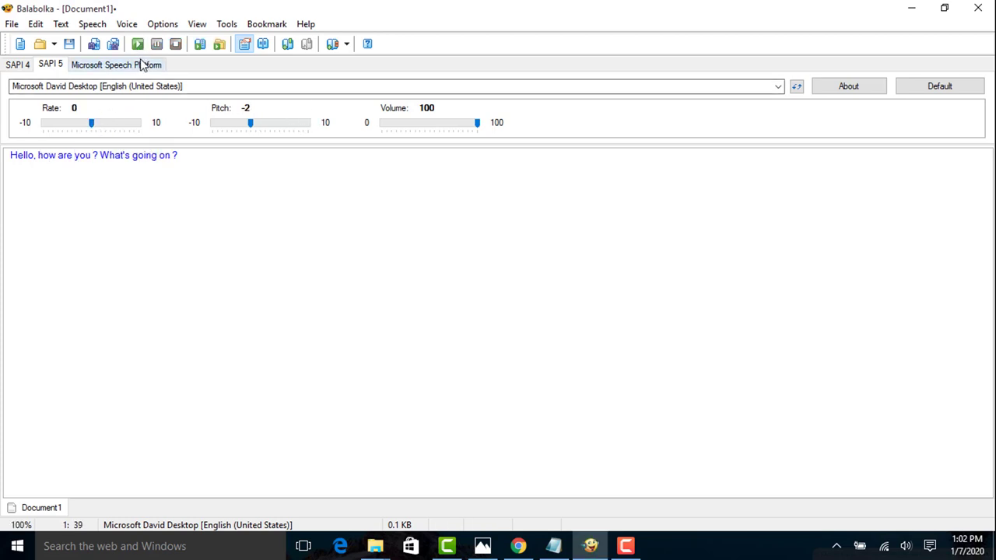
{"action": "left_click", "coordinate": [290, 125]}
{"action": "left_click", "coordinate": [291, 126]}
{"action": "left_click", "coordinate": [138, 45]}
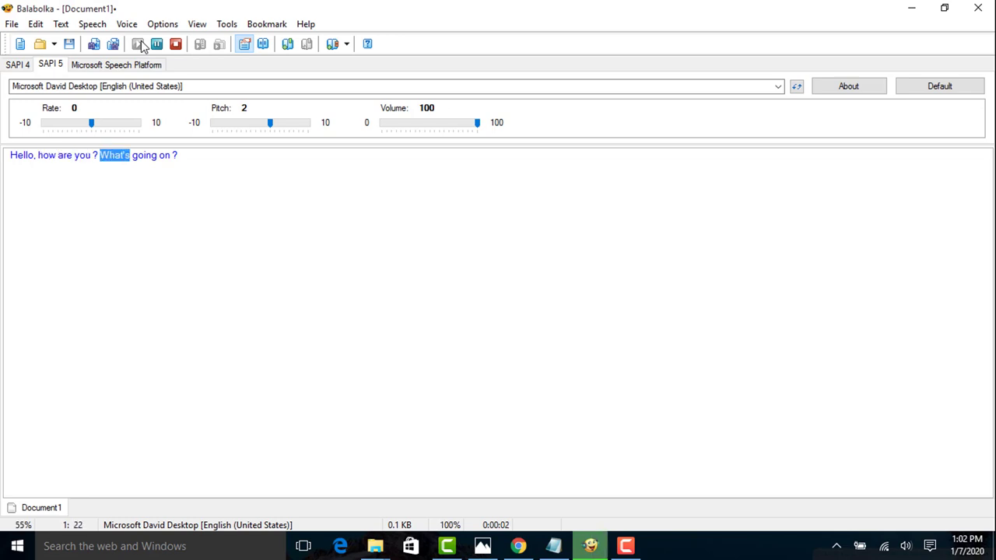
Switch the voice to Microsoft Zira Desktop, keep the rate at 0 and read the text aloud
{"action": "left_click", "coordinate": [778, 87]}
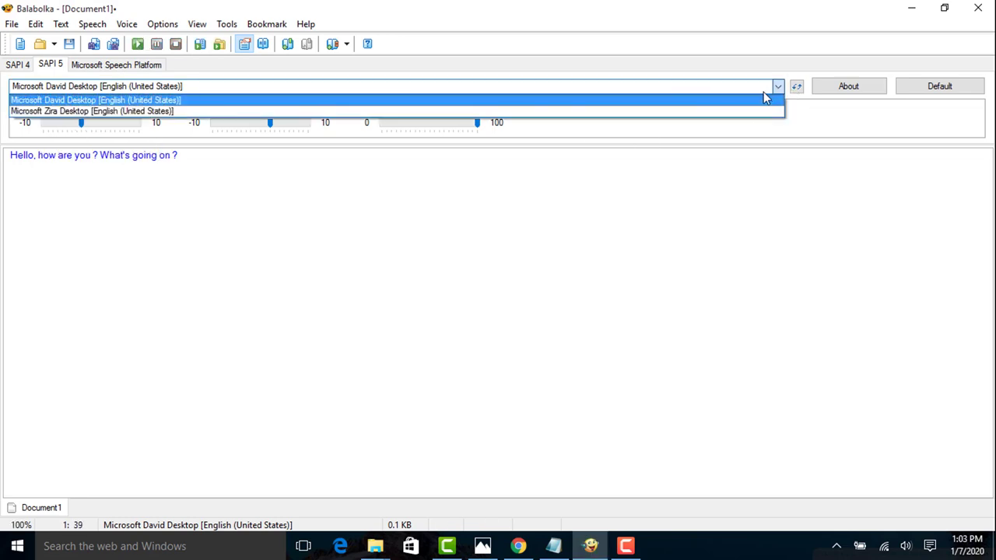
{"action": "left_click", "coordinate": [146, 111]}
{"action": "left_click", "coordinate": [138, 44]}
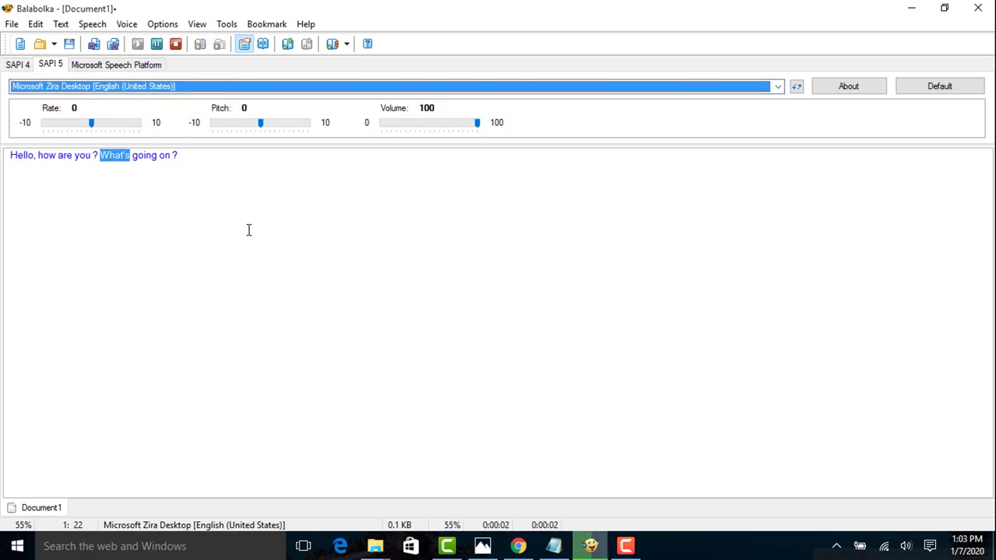
{"action": "left_click", "coordinate": [109, 127]}
{"action": "left_click", "coordinate": [86, 129]}
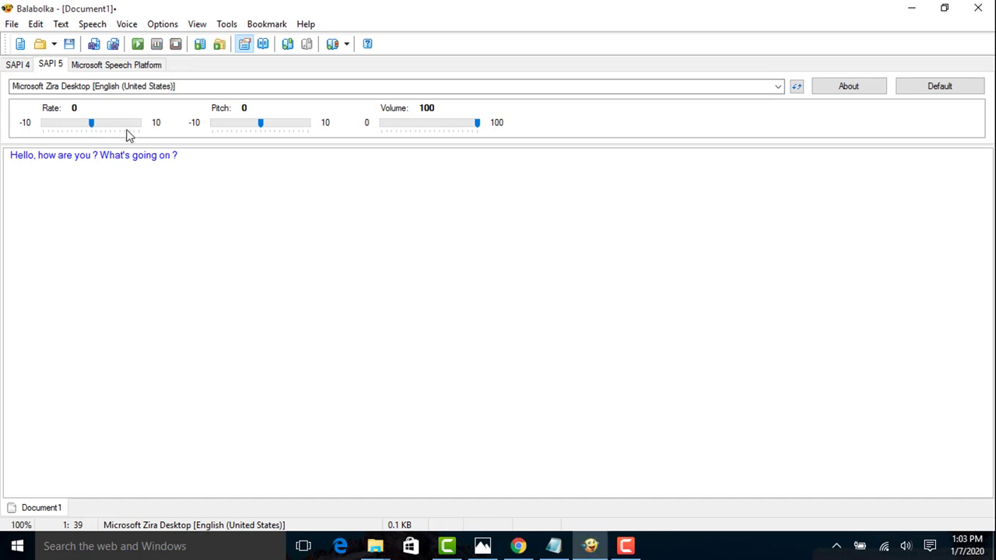
{"action": "left_click", "coordinate": [136, 45]}
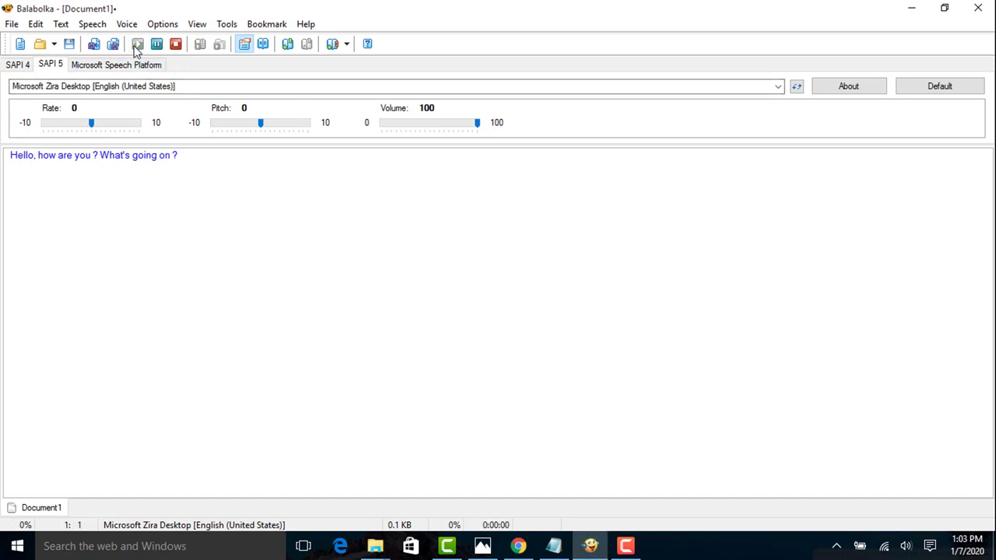
Set the Zira voice's pitch to 2 and rate to -4, and read the text aloud
{"action": "left_click", "coordinate": [280, 128]}
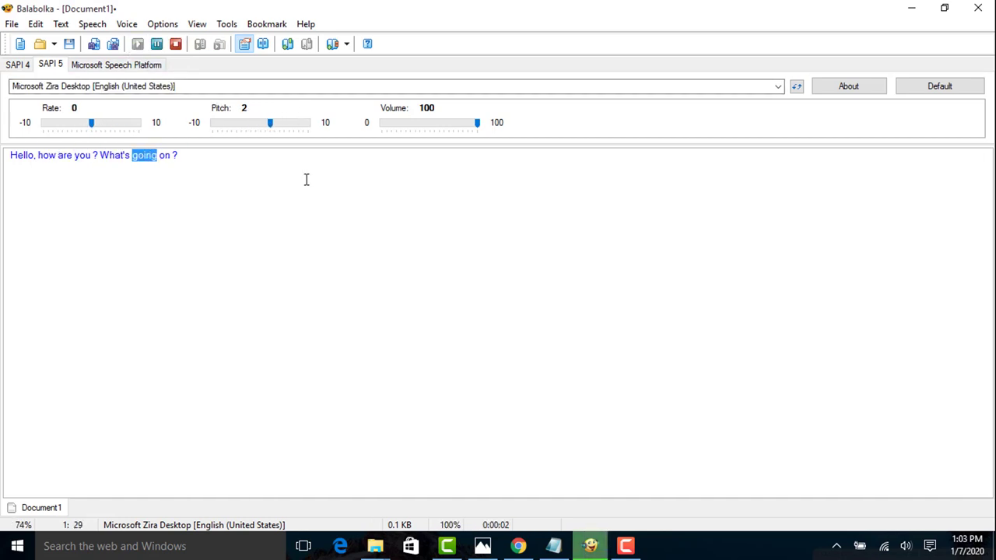
{"action": "left_click", "coordinate": [70, 130]}
{"action": "left_click", "coordinate": [136, 44]}
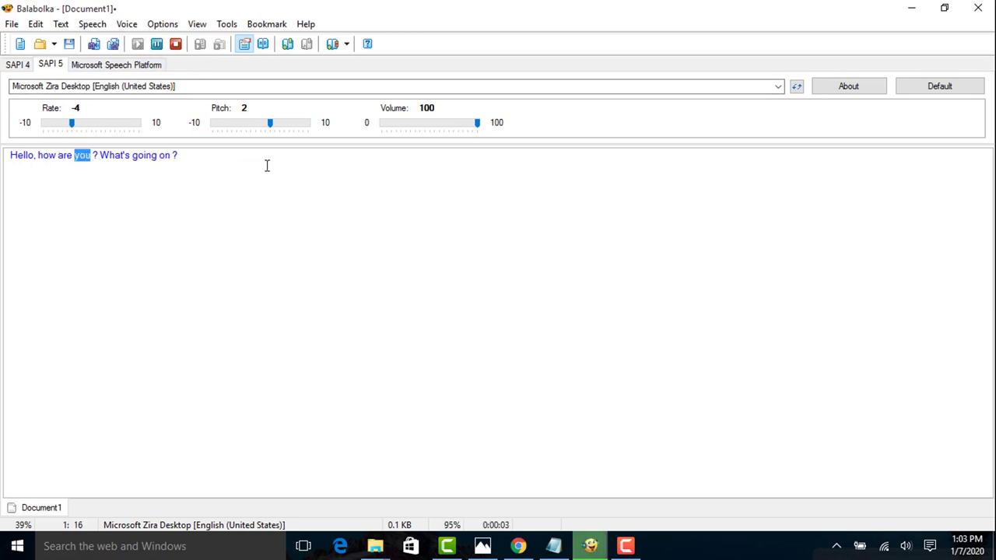
Raise the Zira voice's rate to 4, read the text aloud and settle the rate at 2
{"action": "left_click", "coordinate": [128, 131]}
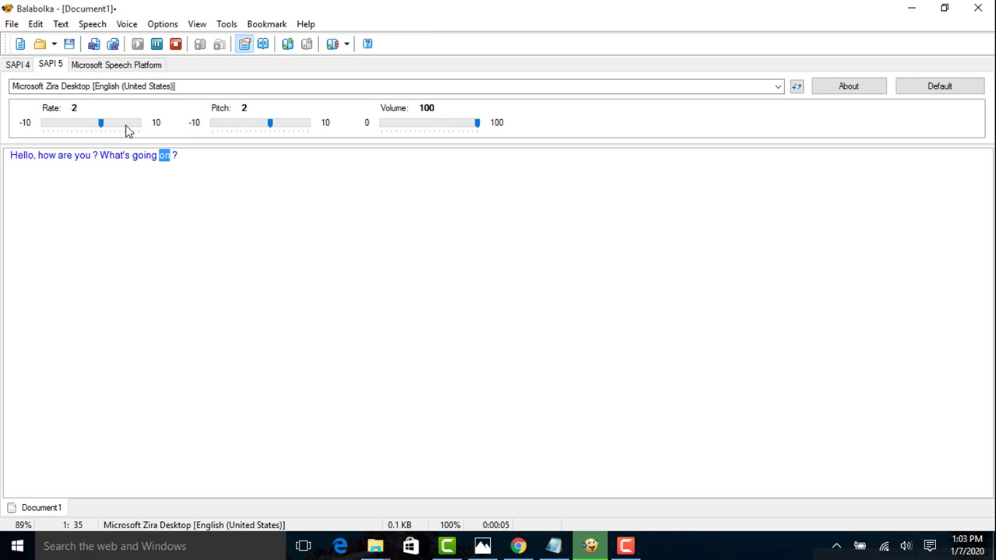
{"action": "left_click", "coordinate": [129, 131]}
{"action": "left_click", "coordinate": [137, 45]}
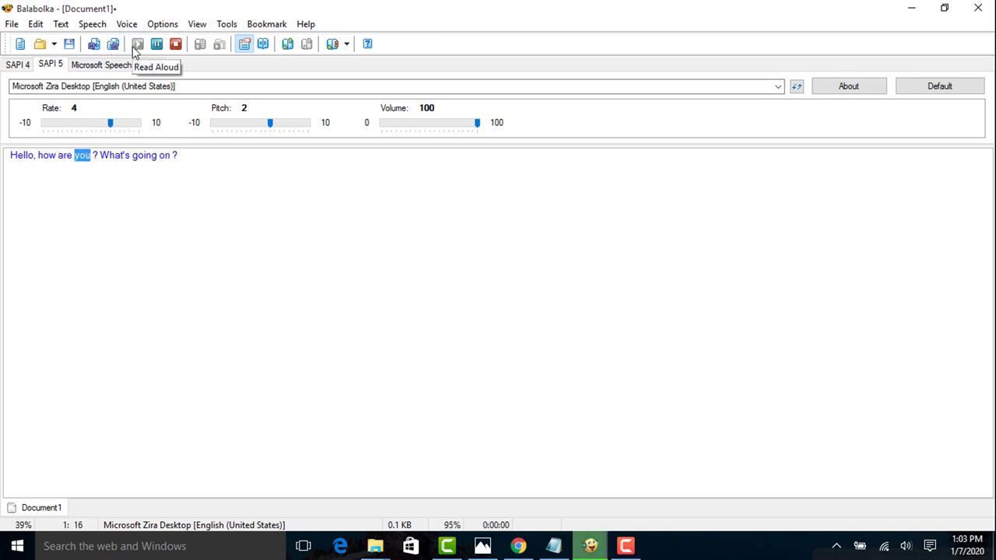
{"action": "left_click", "coordinate": [106, 126]}
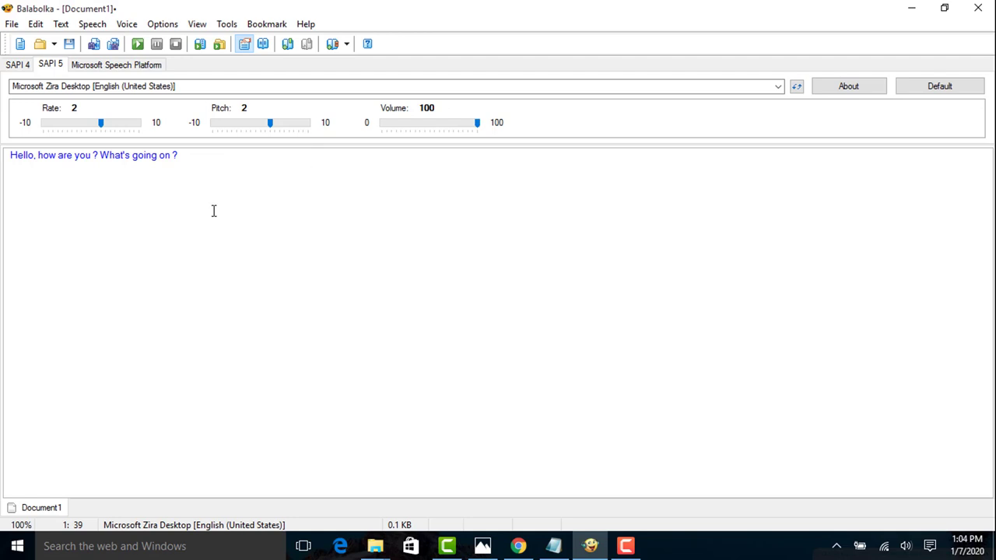
Save the speech as an MP3 Format Sound audio file named "Hello, how are you What's going on" in the Documents folder
{"action": "left_click", "coordinate": [11, 24]}
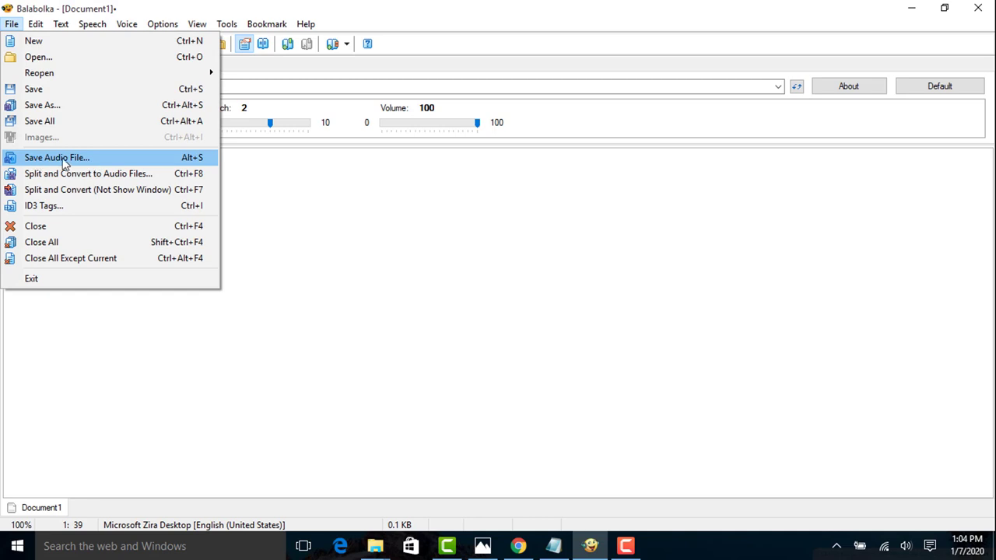
{"action": "left_click", "coordinate": [164, 168]}
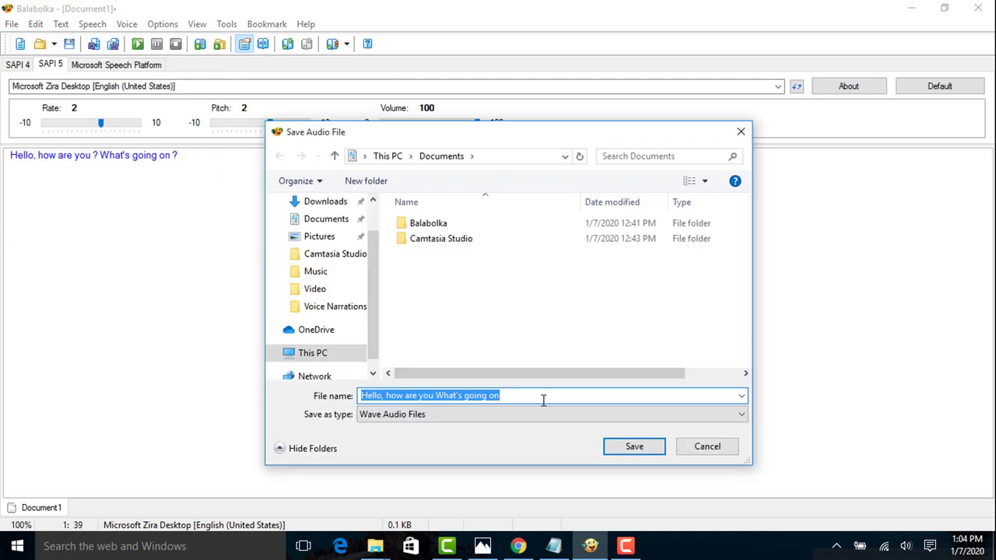
{"action": "left_click", "coordinate": [394, 417]}
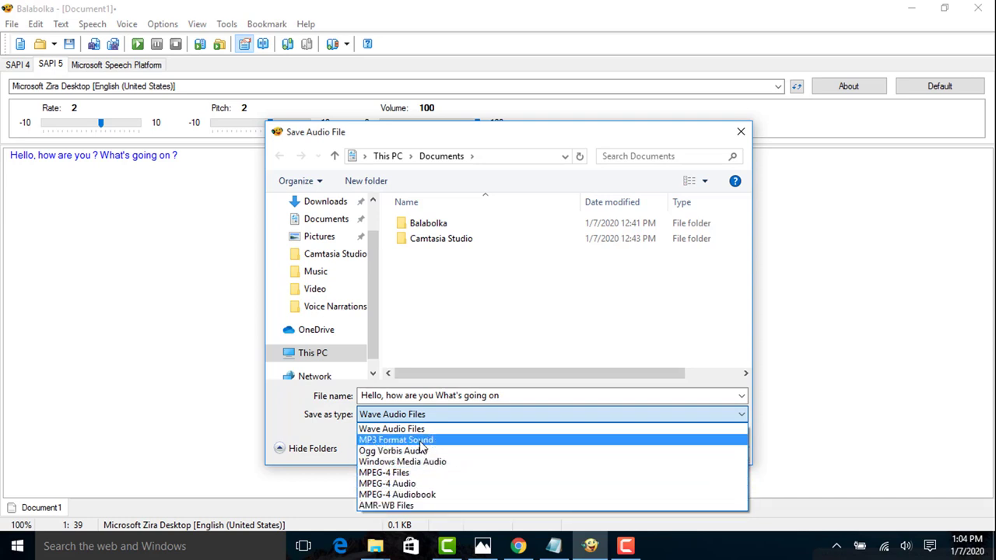
{"action": "left_click", "coordinate": [423, 440]}
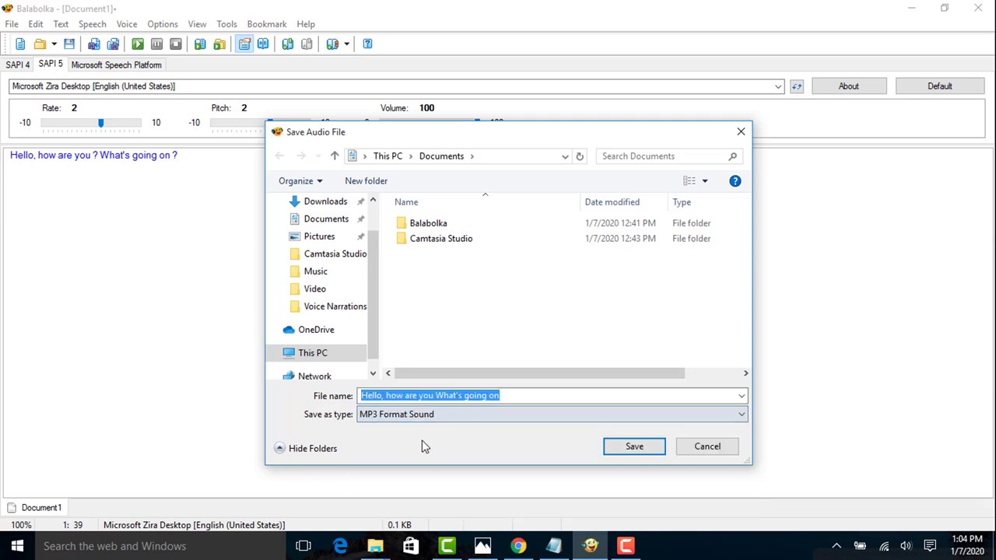
{"action": "left_click", "coordinate": [641, 451]}
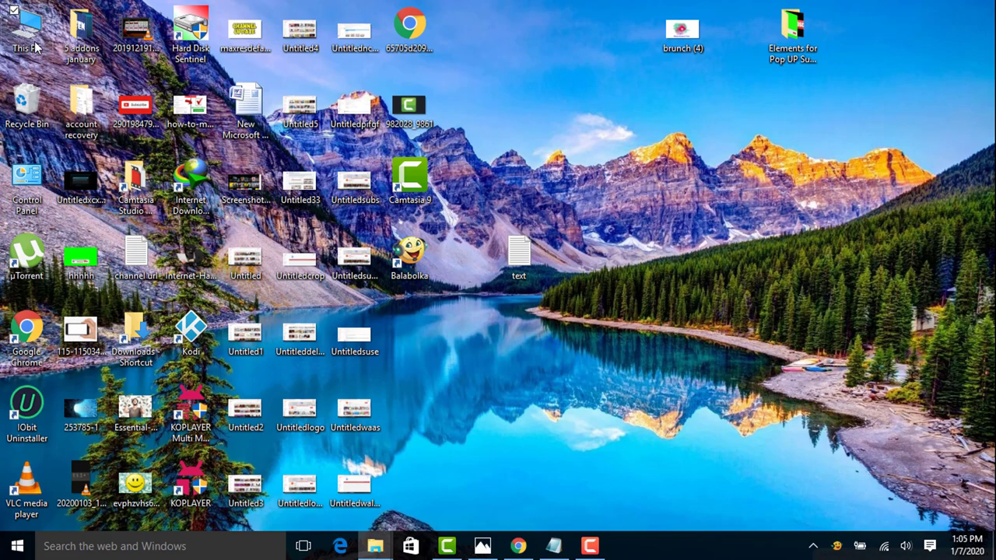
Open the Documents folder in File Explorer and play the saved MP3 file "Hello, how are you What's going on"
{"action": "left_click", "coordinate": [375, 546]}
{"action": "double_click", "coordinate": [247, 192]}
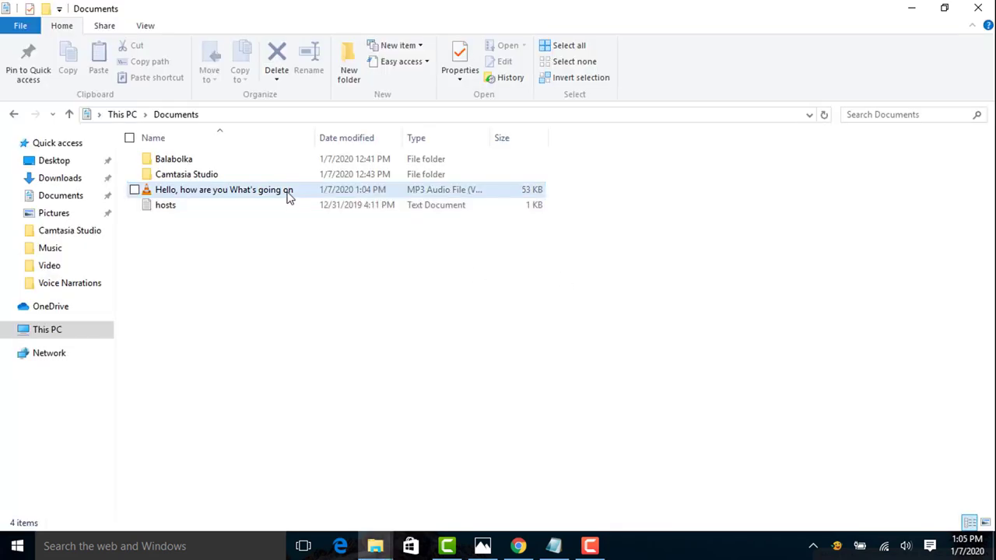
{"action": "double_click", "coordinate": [288, 195]}
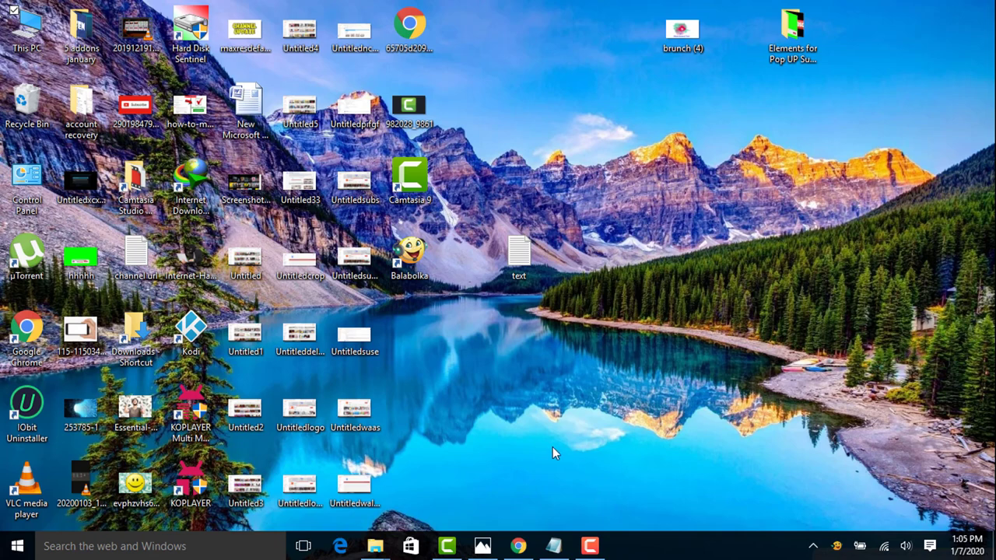
Switch back to Balabolka and view the list of SAPI 5 voices, keeping Microsoft Zira Desktop selected
{"action": "left_click", "coordinate": [837, 547]}
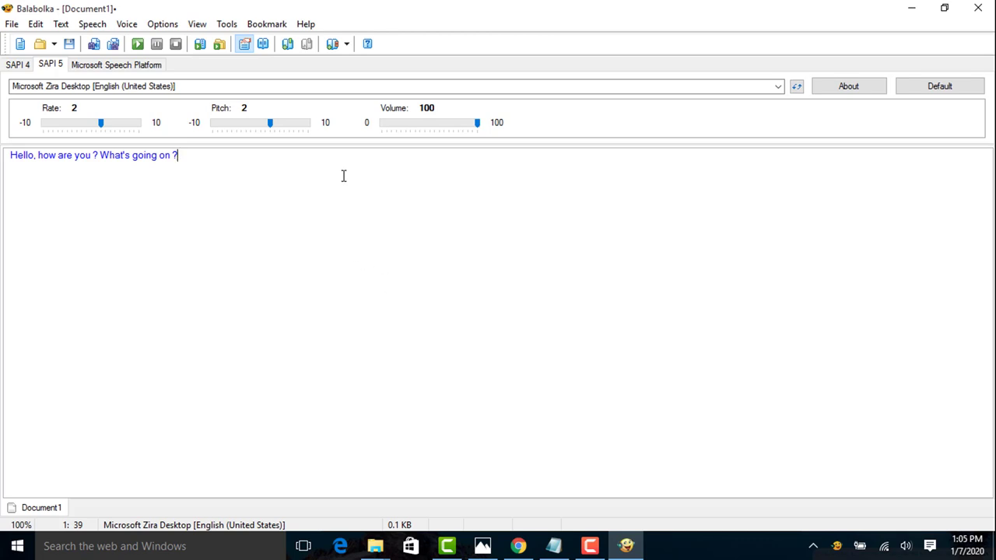
{"action": "left_click", "coordinate": [779, 91]}
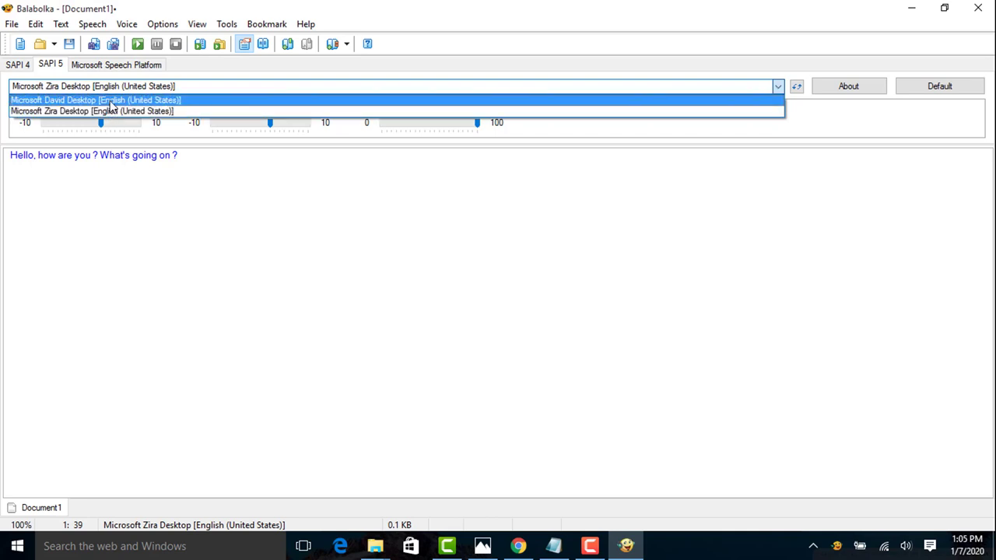
{"action": "left_click", "coordinate": [274, 250]}
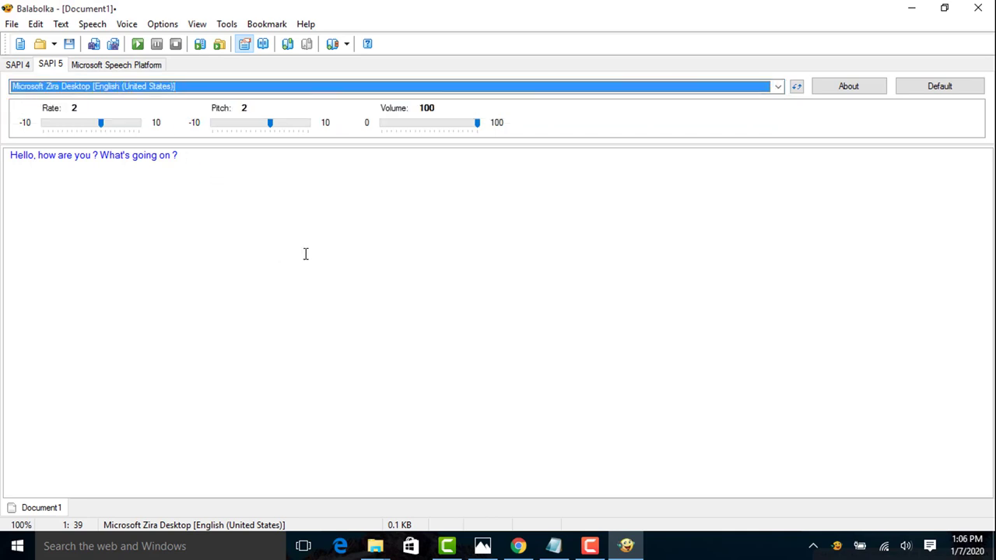